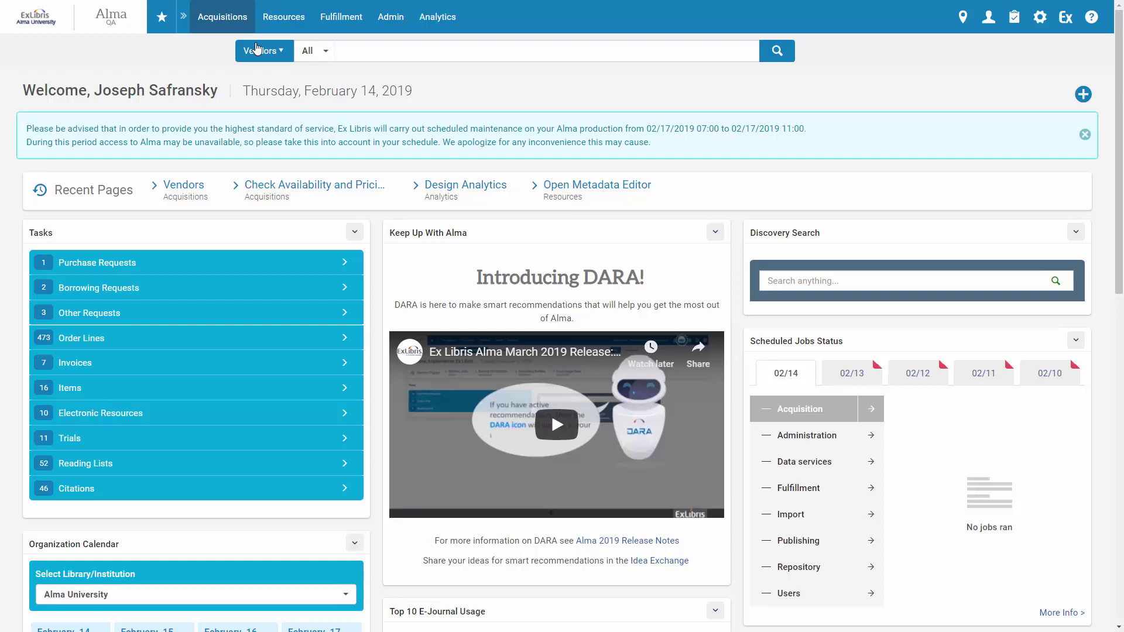
Step: Add British Library as a partner to the Check Availability and Pricing rota, after OASIS
{"action": "left_click", "coordinate": [241, 27]}
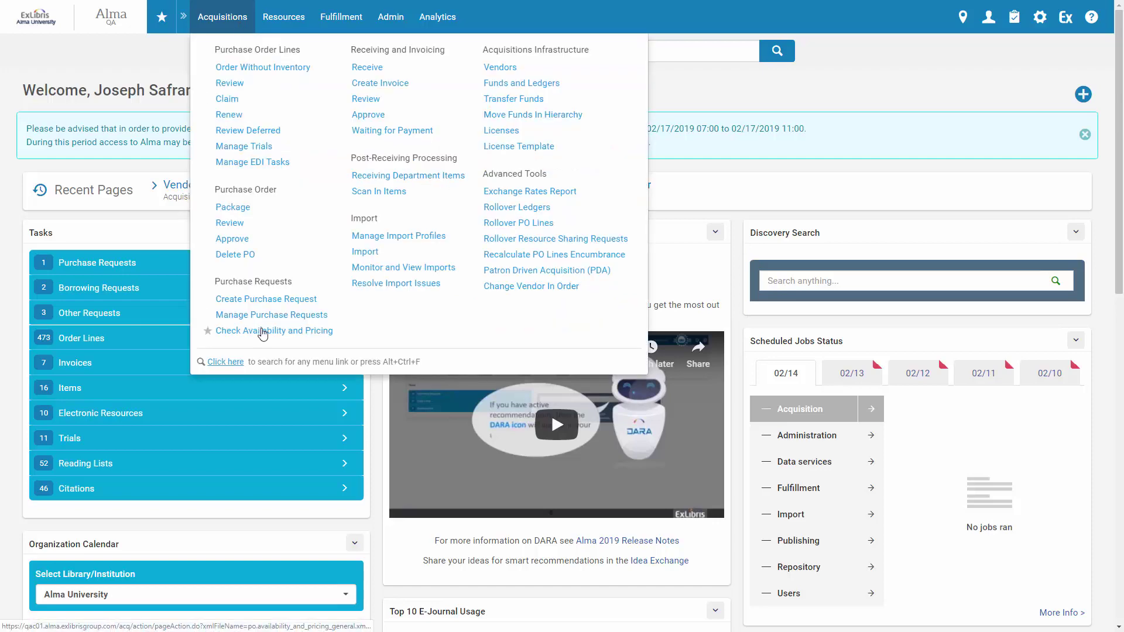
{"action": "left_click", "coordinate": [263, 331]}
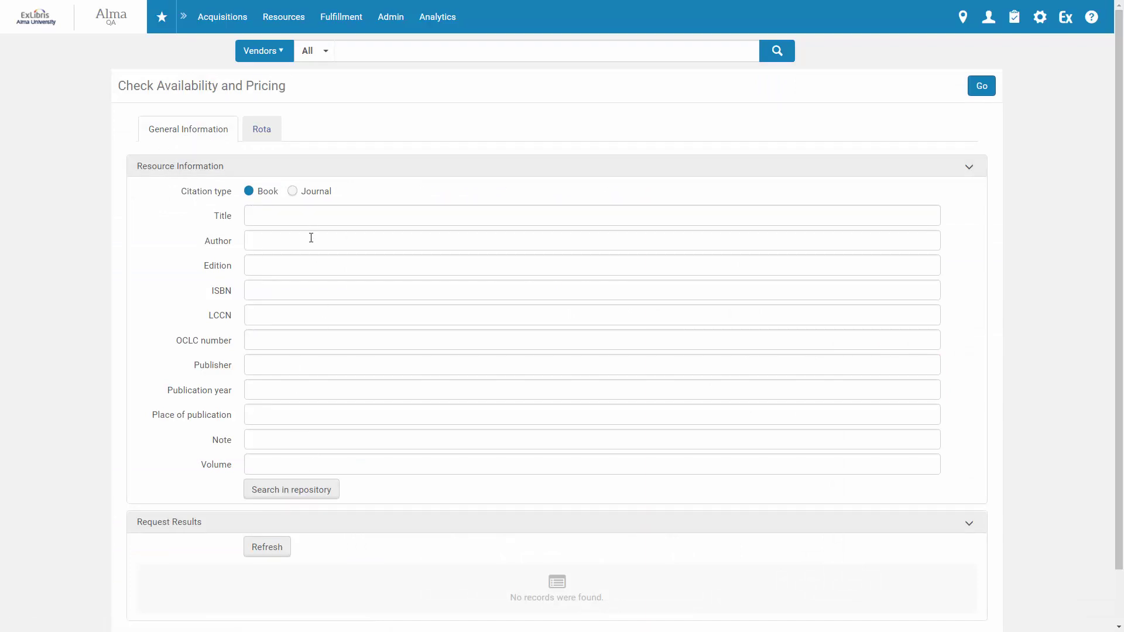
{"action": "left_click", "coordinate": [259, 132]}
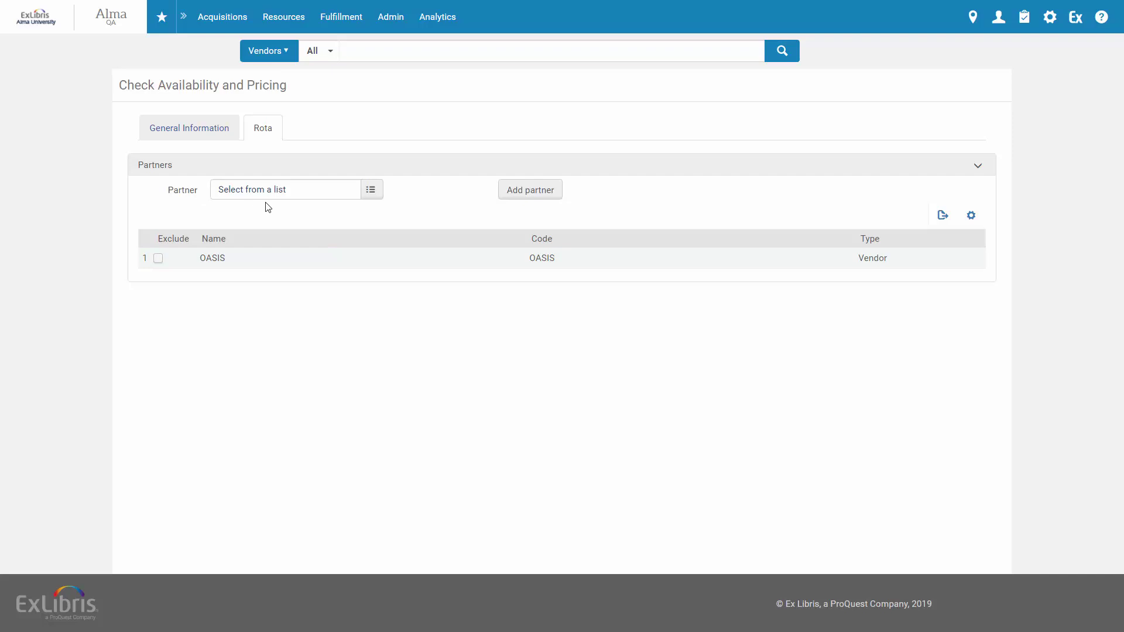
{"action": "left_click", "coordinate": [374, 198]}
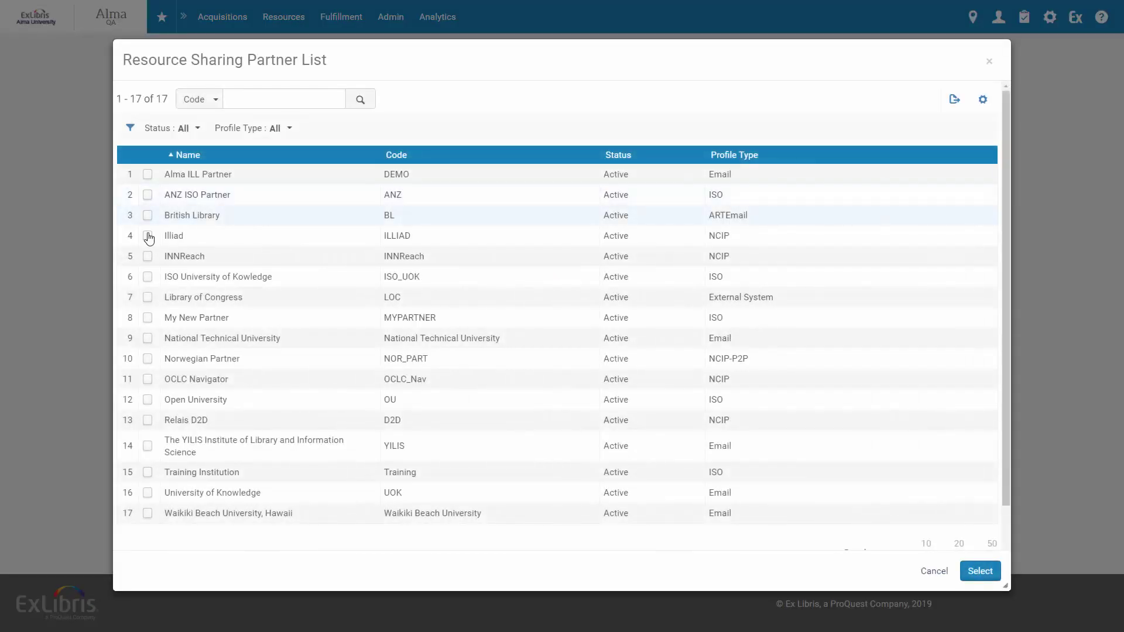
{"action": "left_click", "coordinate": [148, 215]}
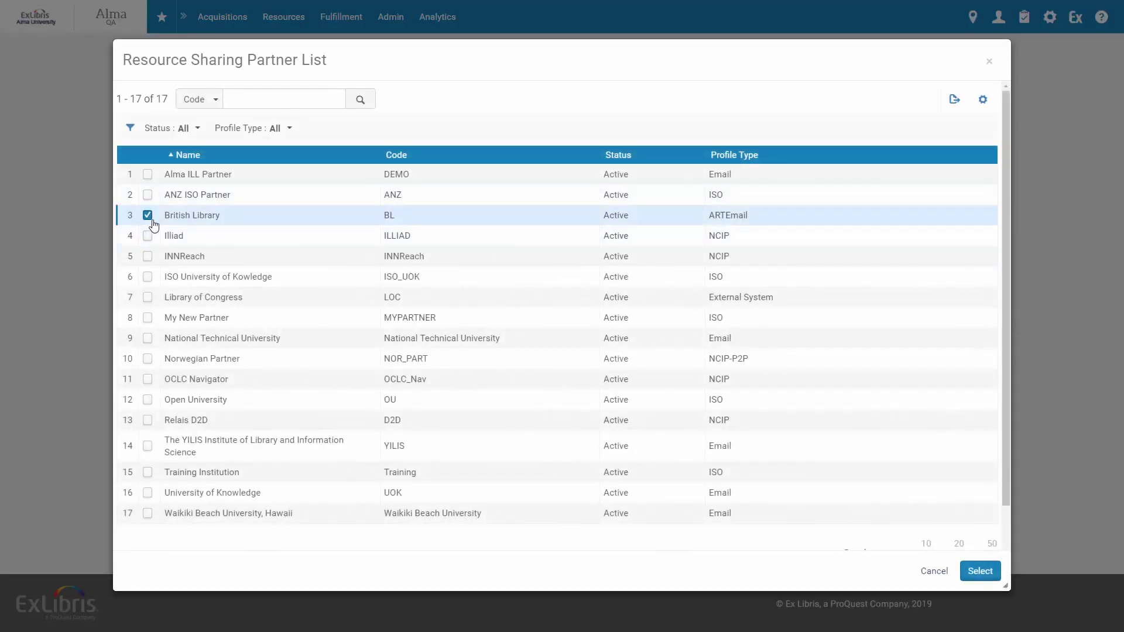
{"action": "left_click", "coordinate": [979, 572]}
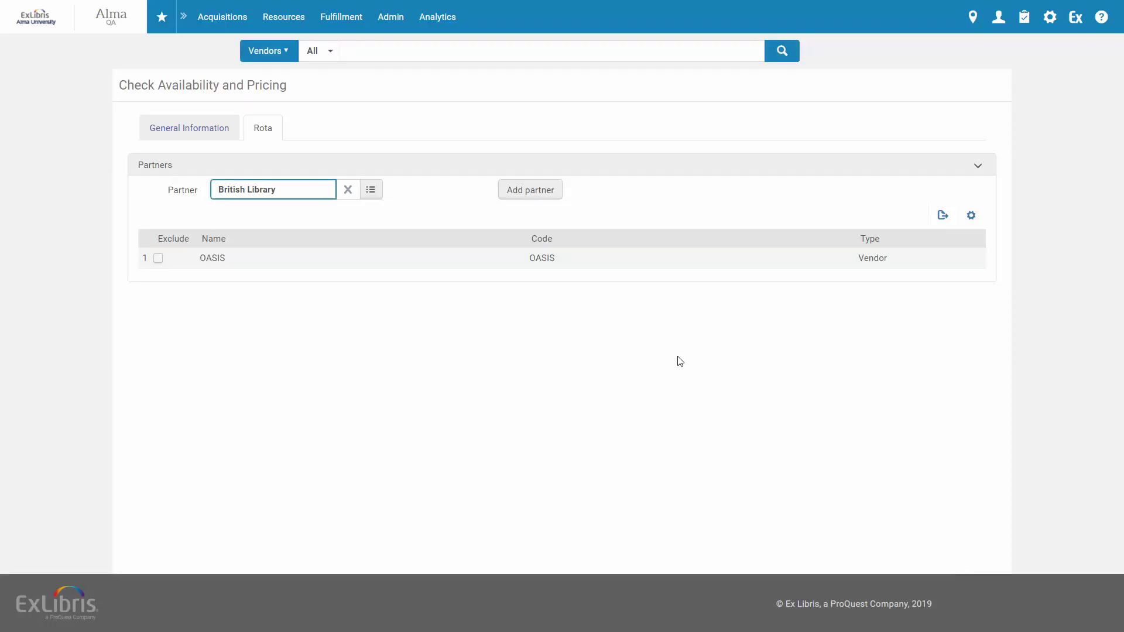
{"action": "left_click", "coordinate": [507, 191]}
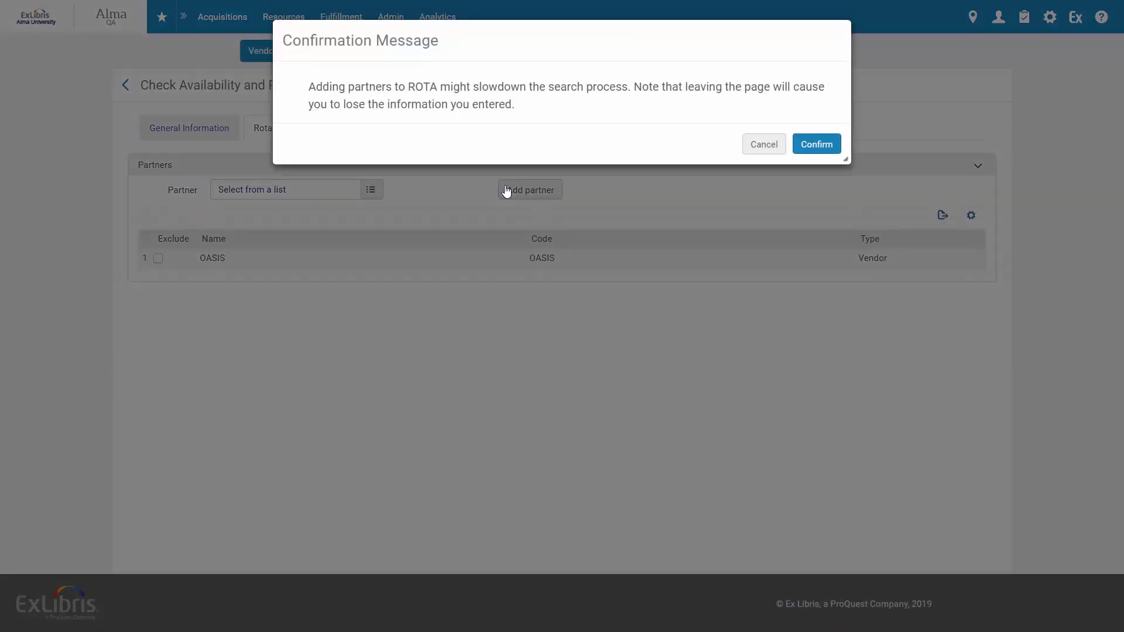
{"action": "left_click", "coordinate": [809, 142]}
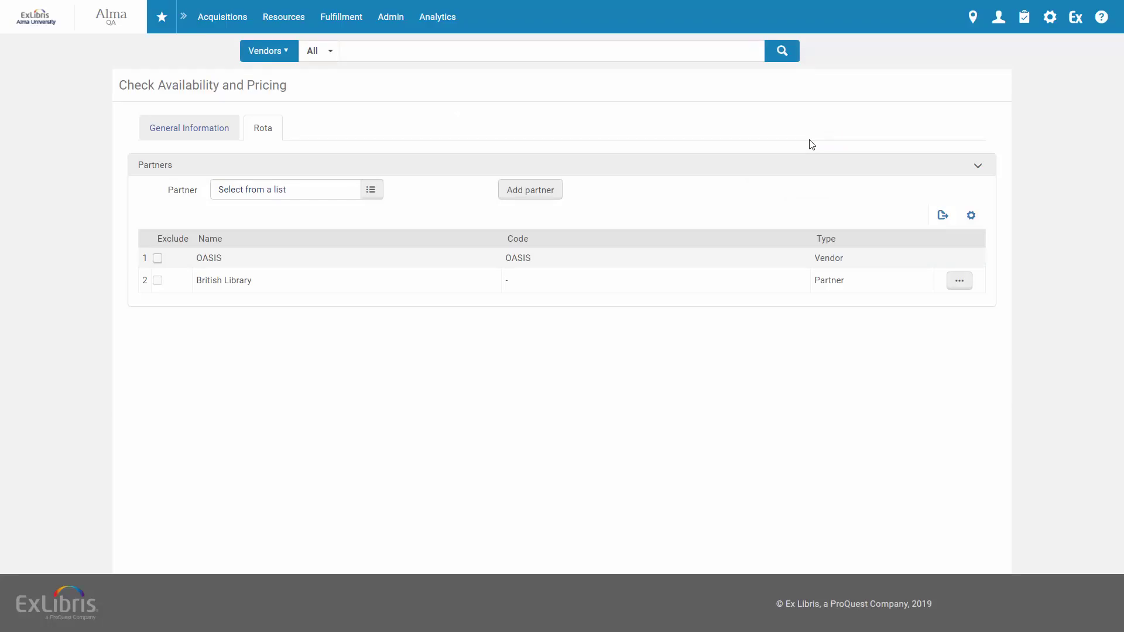
Step: Check availability and pricing for the title 'Spinoza's Ethics' and review the request results
{"action": "left_click", "coordinate": [215, 137]}
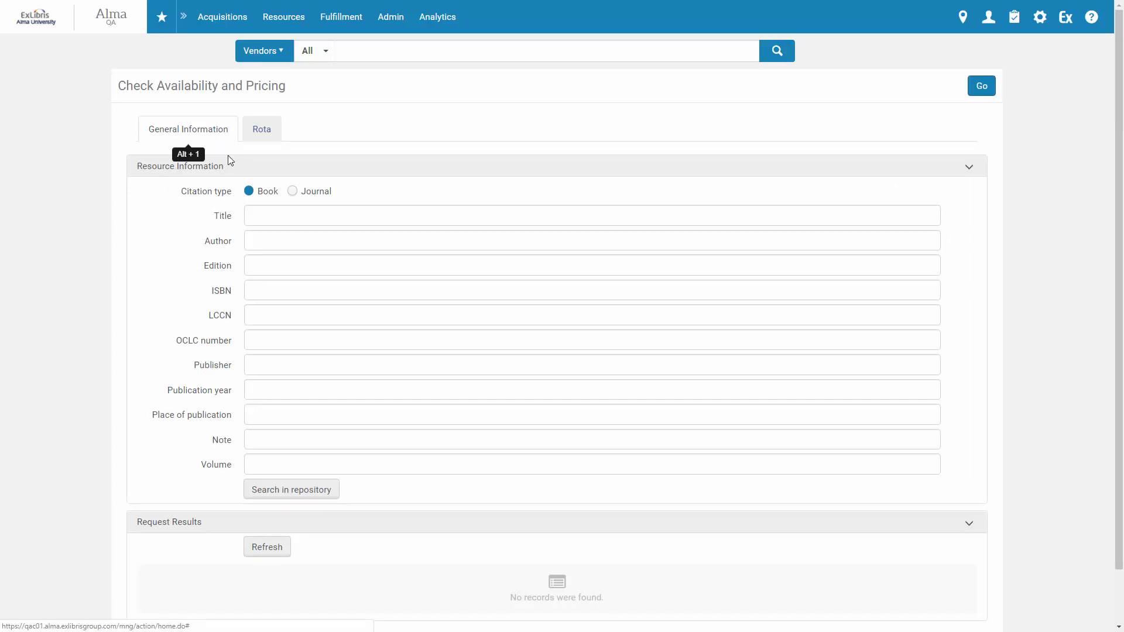
{"action": "left_click", "coordinate": [261, 217]}
{"action": "type", "text": "Spinoza's Ethics"}
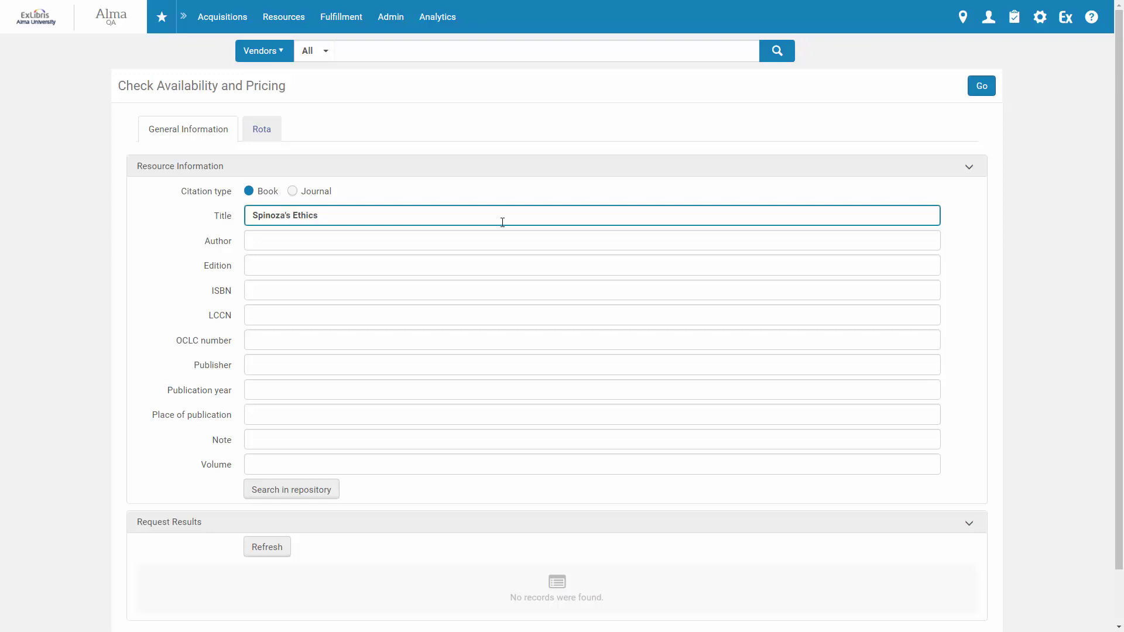
{"action": "left_click", "coordinate": [982, 87]}
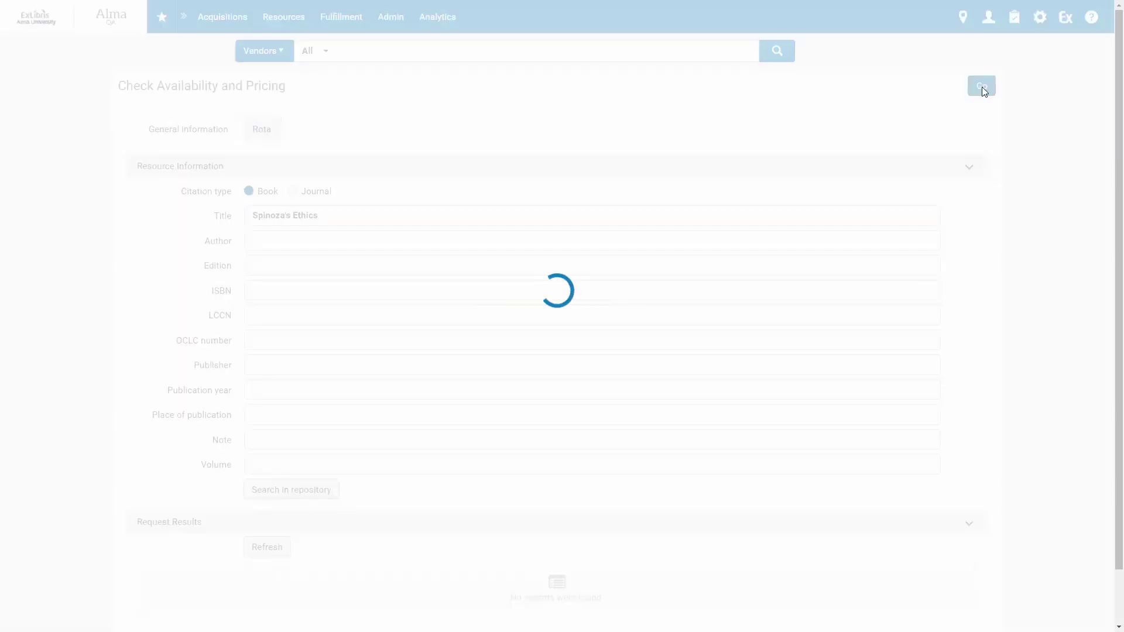
{"action": "scroll", "coordinate": [1123, 304], "scroll_direction": "down", "scroll_amount": 1}
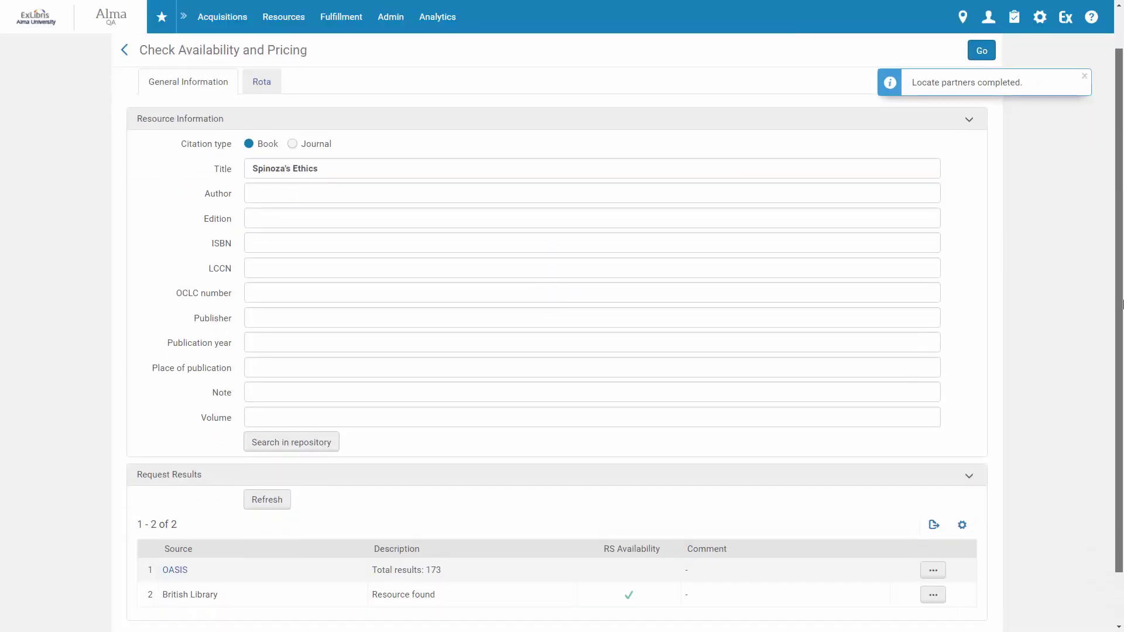
{"action": "scroll", "coordinate": [1123, 304], "scroll_direction": "down", "scroll_amount": 1}
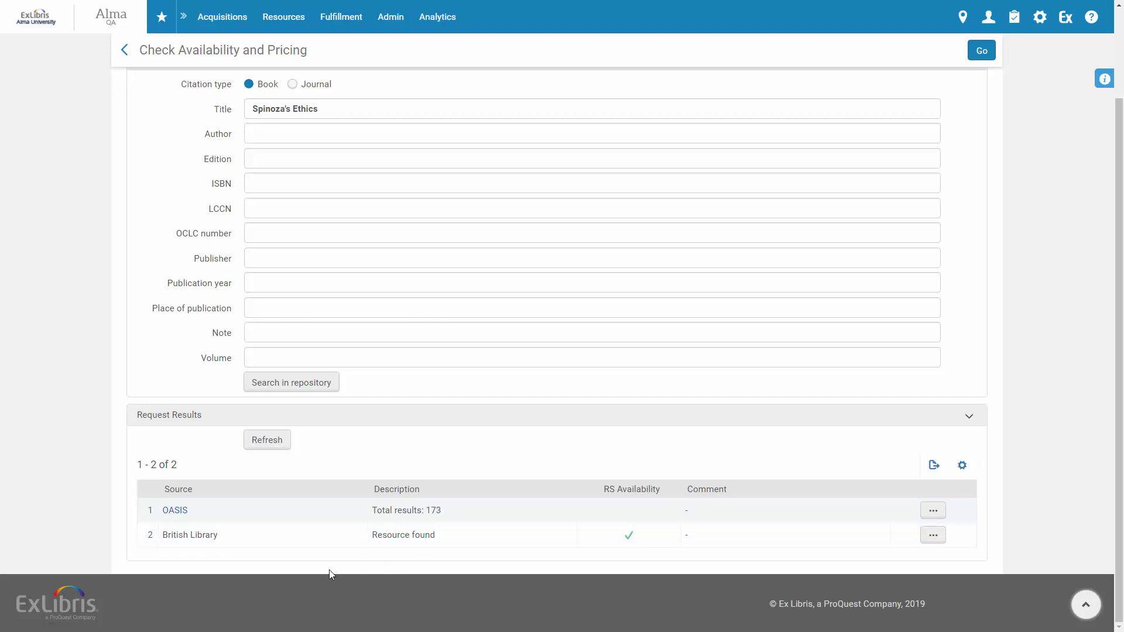
Step: Open the OASIS results and scroll to the Routledge Spinoza title at 7.99 GBP in row 5
{"action": "left_click", "coordinate": [199, 548]}
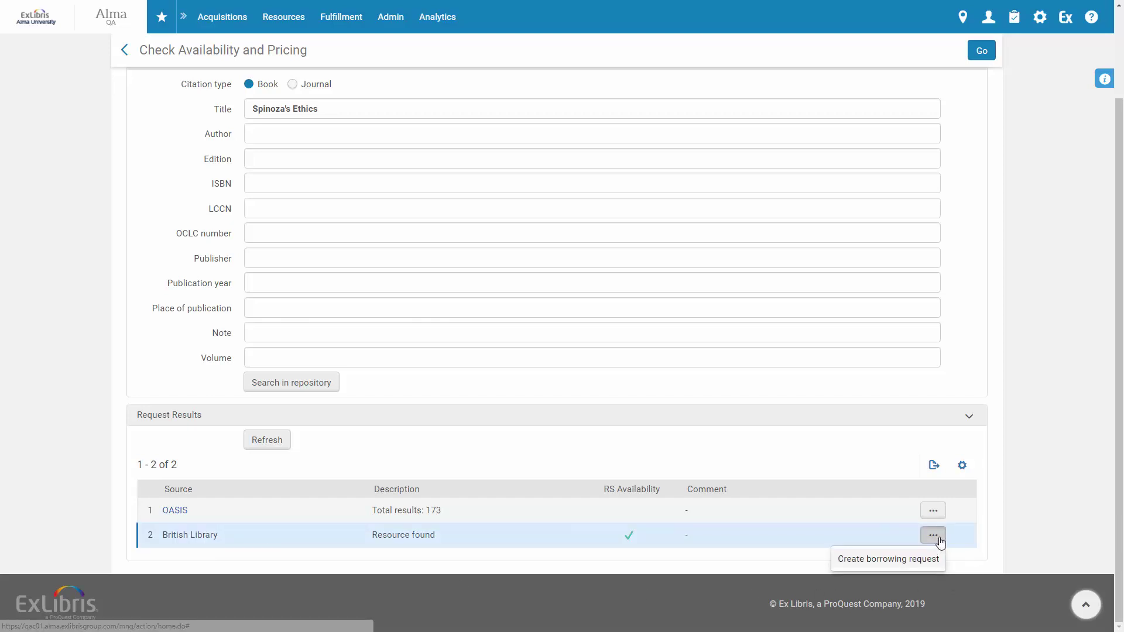
{"action": "left_click", "coordinate": [941, 542]}
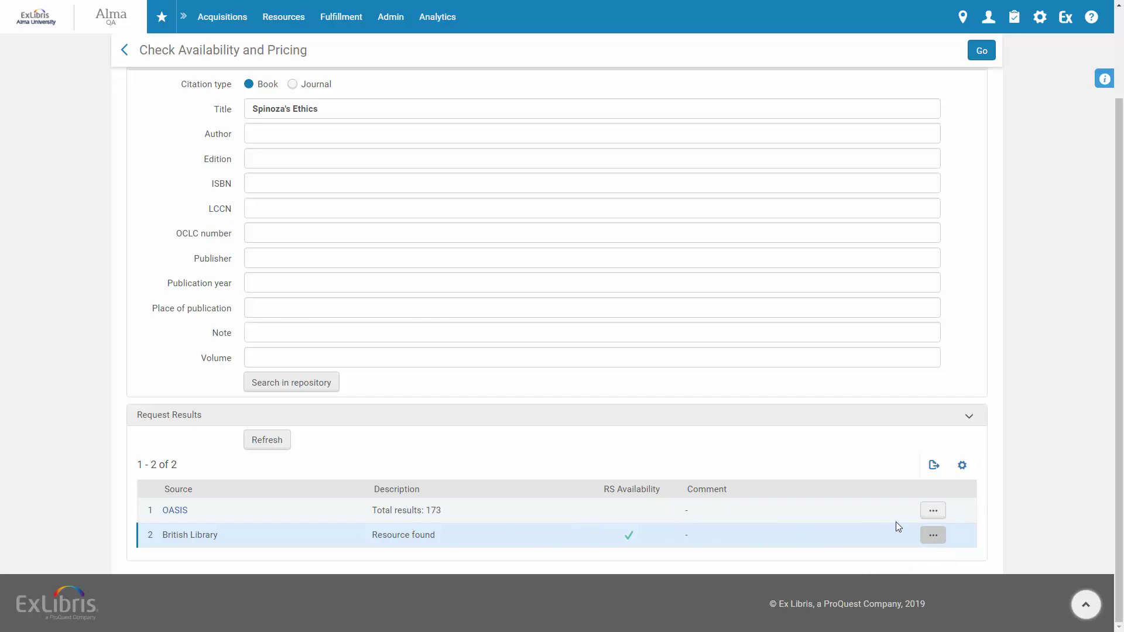
{"action": "left_click", "coordinate": [934, 511]}
{"action": "left_click", "coordinate": [891, 542]}
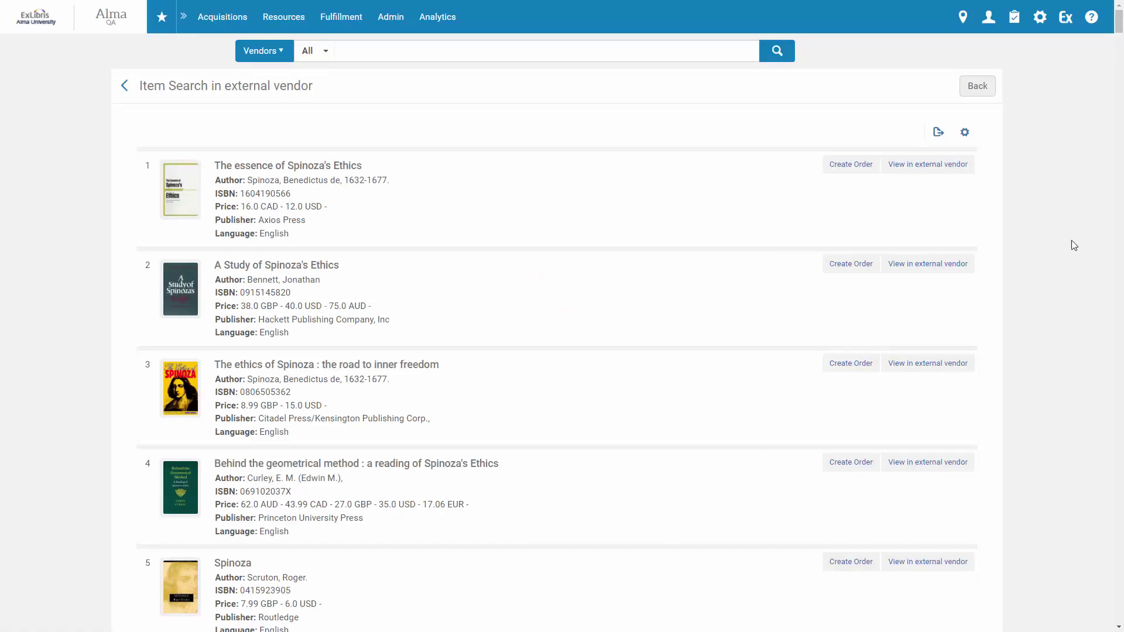
{"action": "mouse_move", "coordinate": [1120, 22]}
{"action": "left_mouse_down"}
{"action": "mouse_move", "coordinate": [1120, 128]}
{"action": "mouse_move", "coordinate": [1119, 32]}
{"action": "left_mouse_up"}
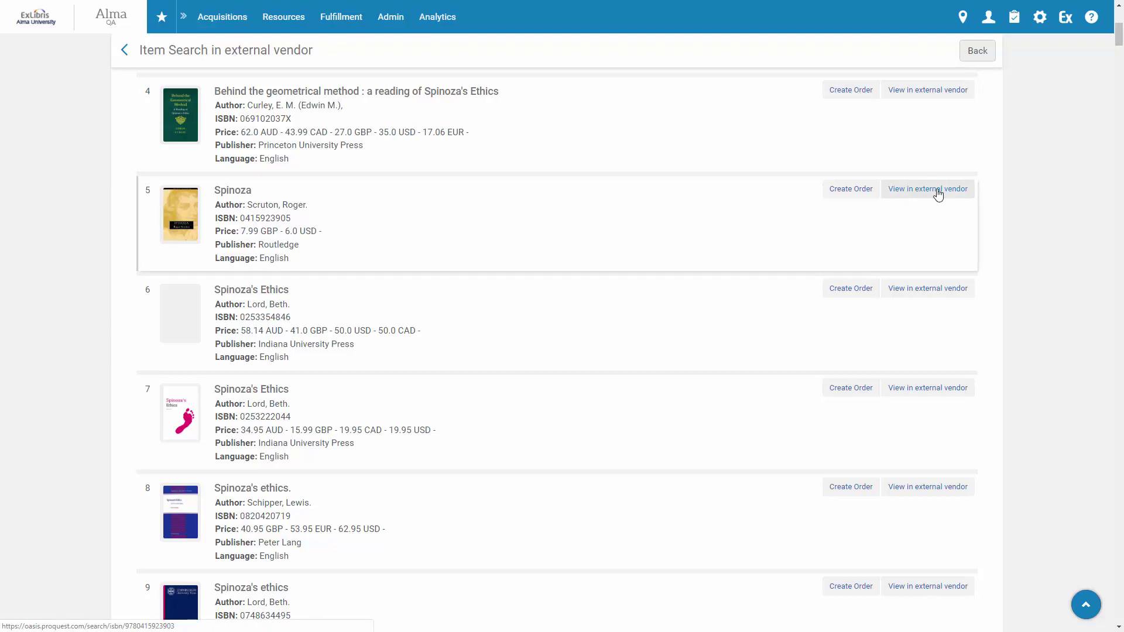
Step: Create a PO line for the row-5 Spinoza title with OASIS as material supplier
{"action": "left_click", "coordinate": [856, 198]}
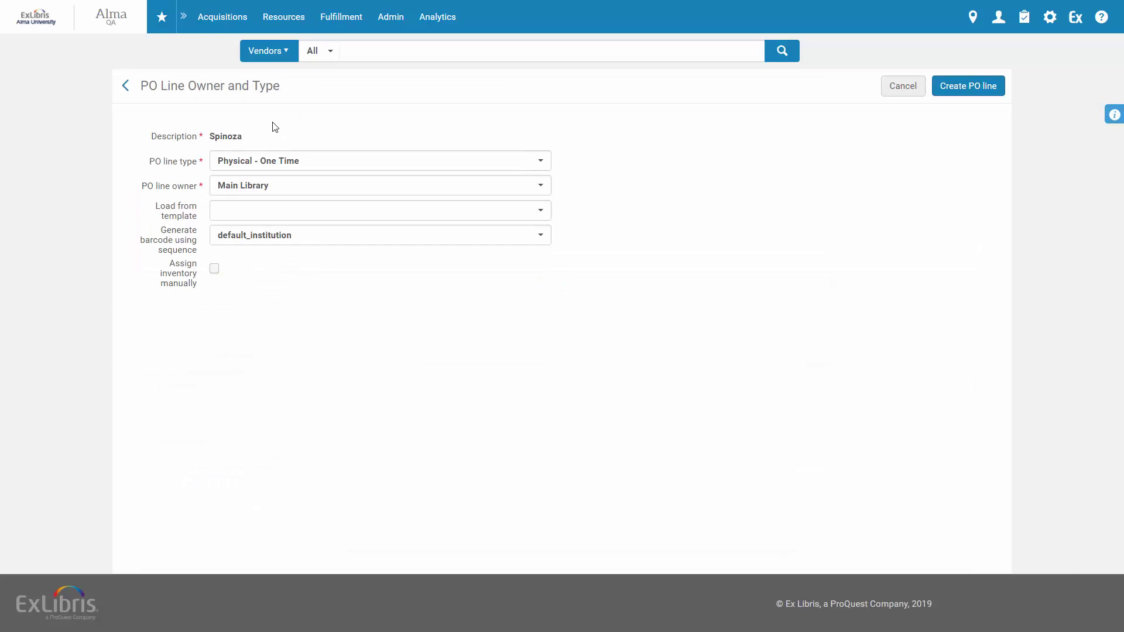
{"action": "left_click", "coordinate": [965, 91]}
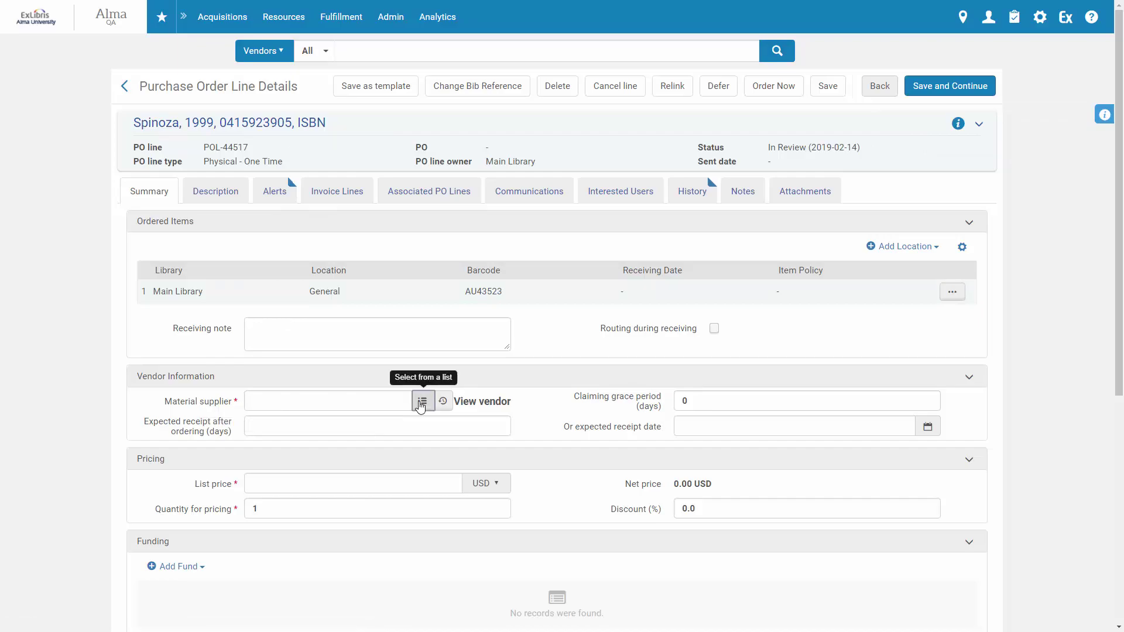
{"action": "left_click", "coordinate": [421, 403]}
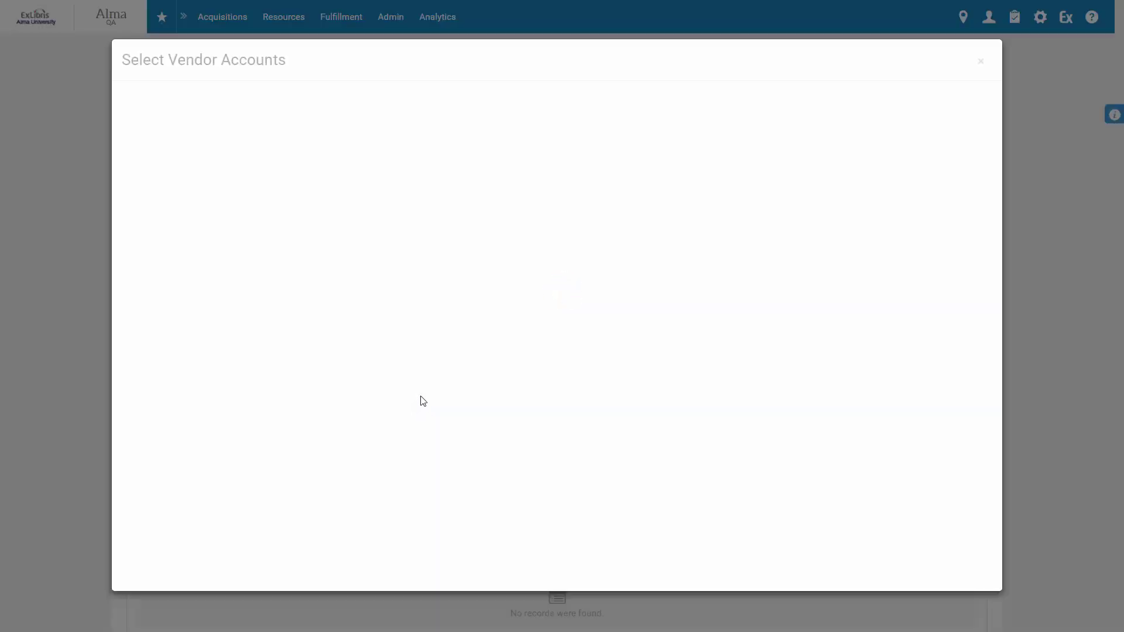
{"action": "left_click", "coordinate": [286, 101]}
{"action": "type", "text": "Oasis"}
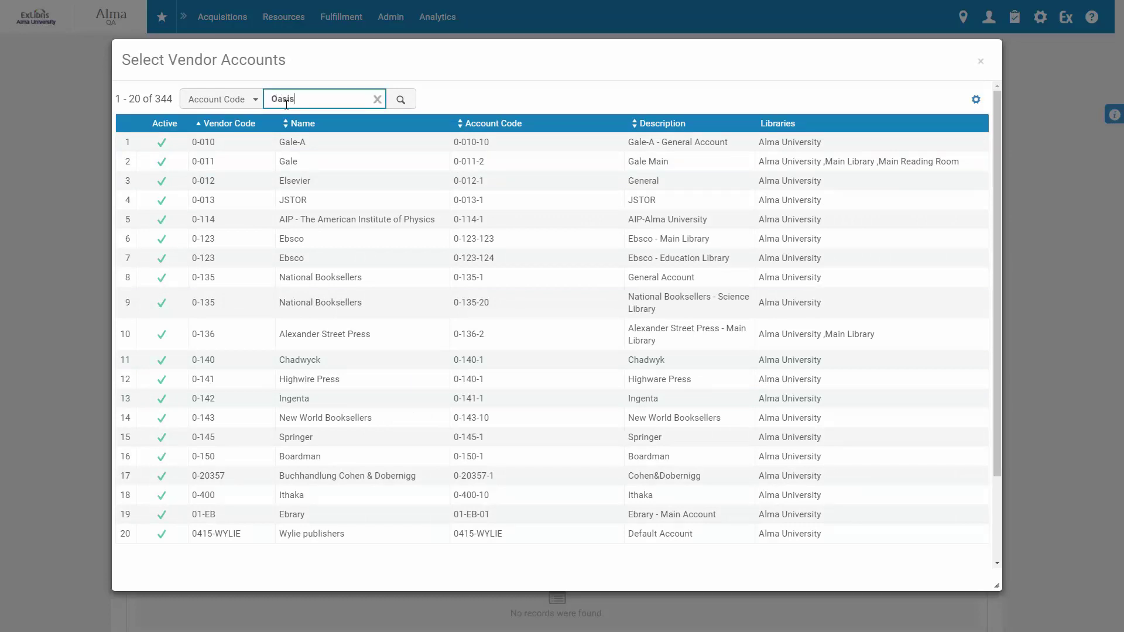
{"action": "key", "text": "Return"}
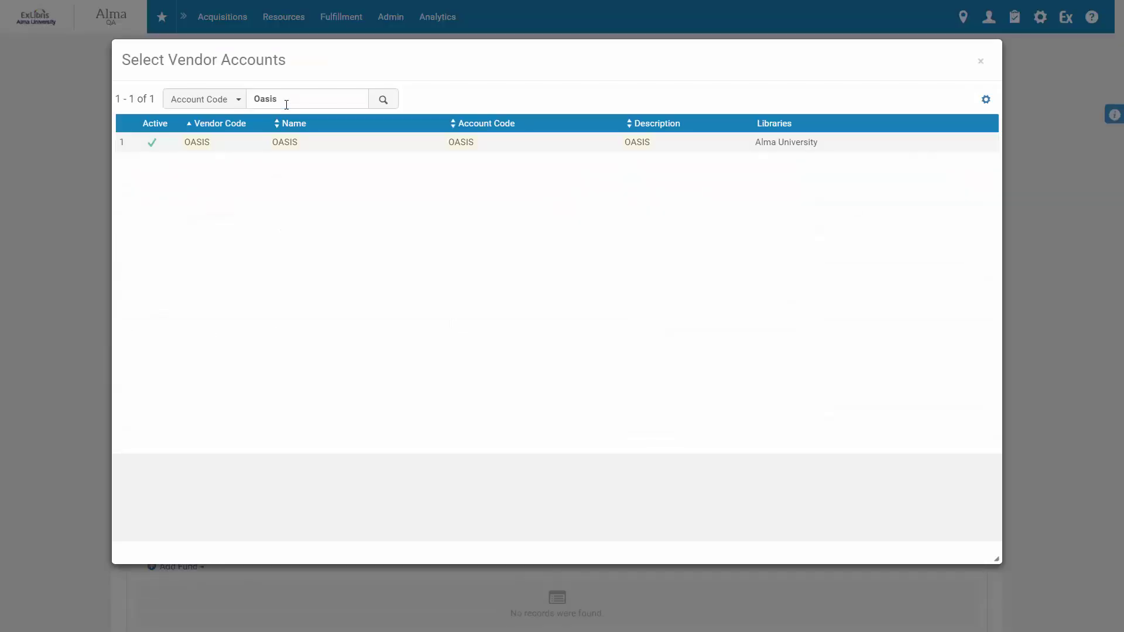
{"action": "left_click", "coordinate": [555, 144]}
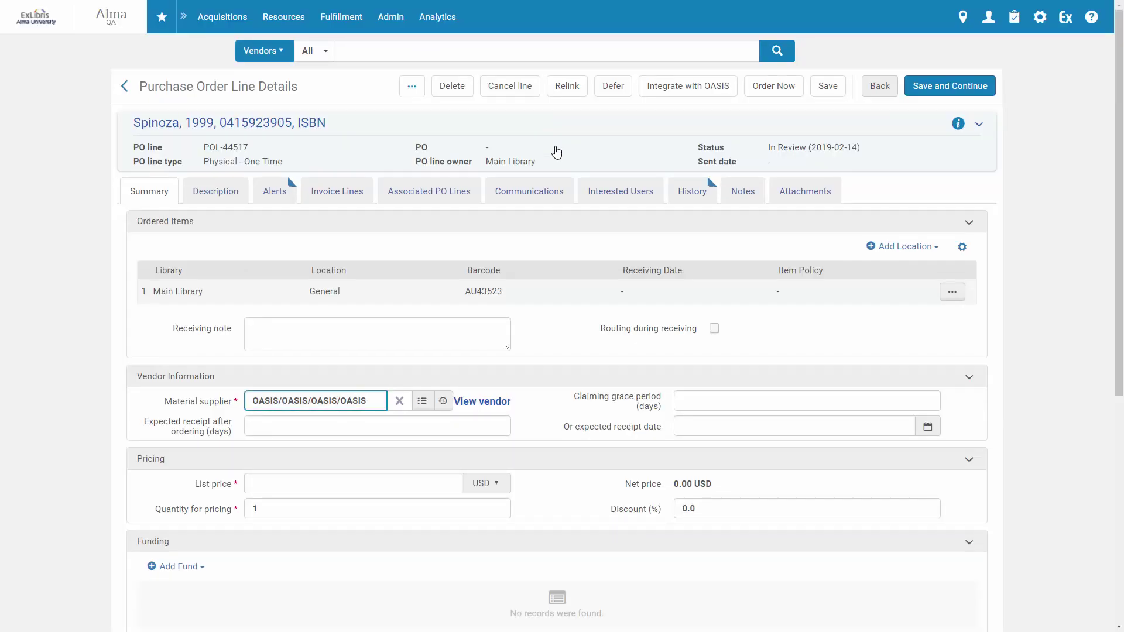
Step: Set the PO line's list price to 20.00 USD
{"action": "left_click", "coordinate": [268, 482]}
{"action": "type", "text": "2"}
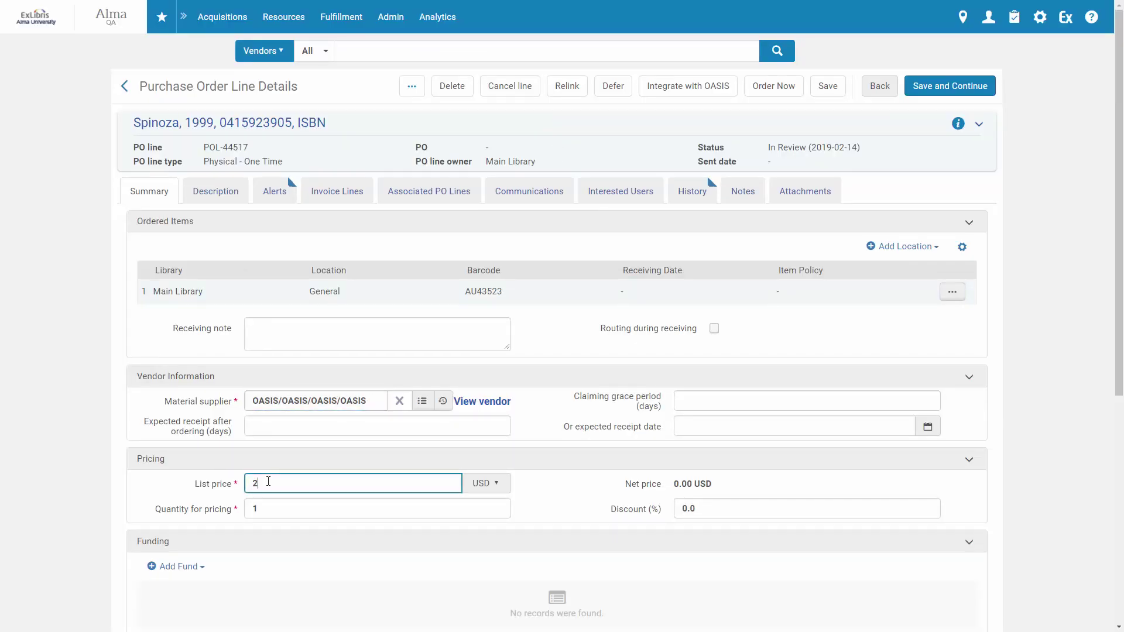
{"action": "type", "text": "0"}
{"action": "left_click", "coordinate": [179, 488]}
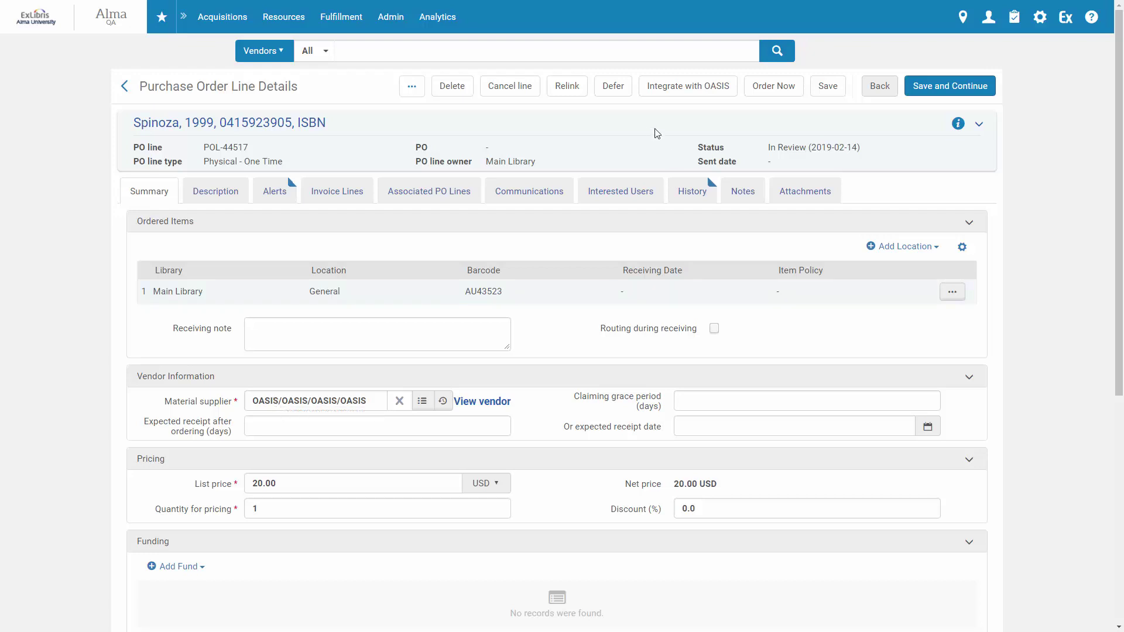
{"action": "left_click", "coordinate": [697, 96]}
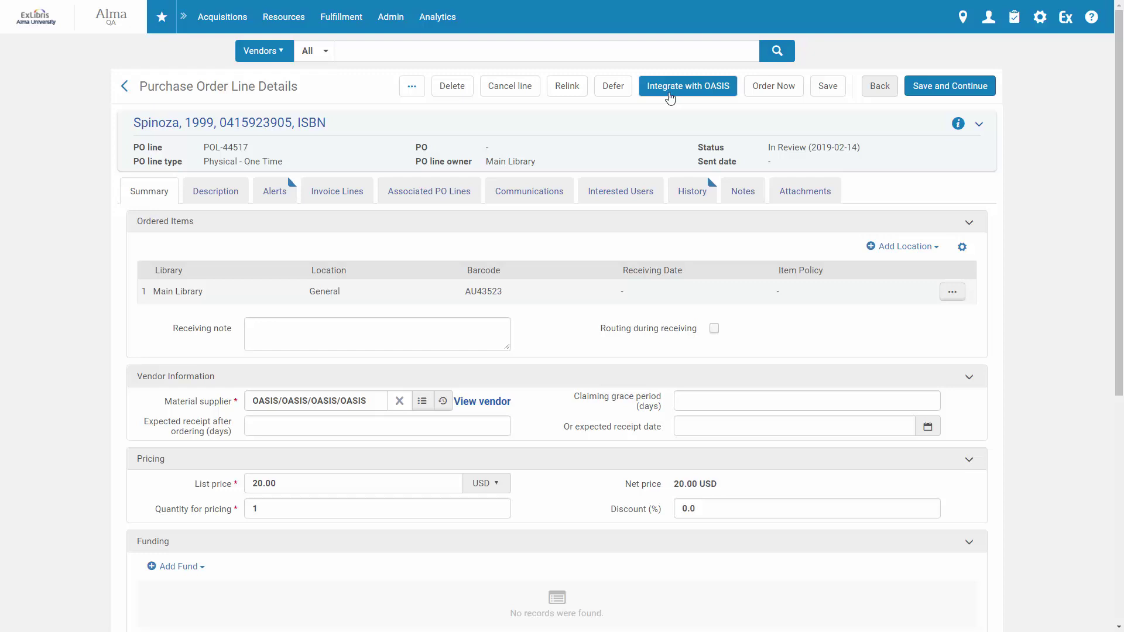
Step: Search the Acquisitions vendor list for OASIS
{"action": "left_click", "coordinate": [221, 17]}
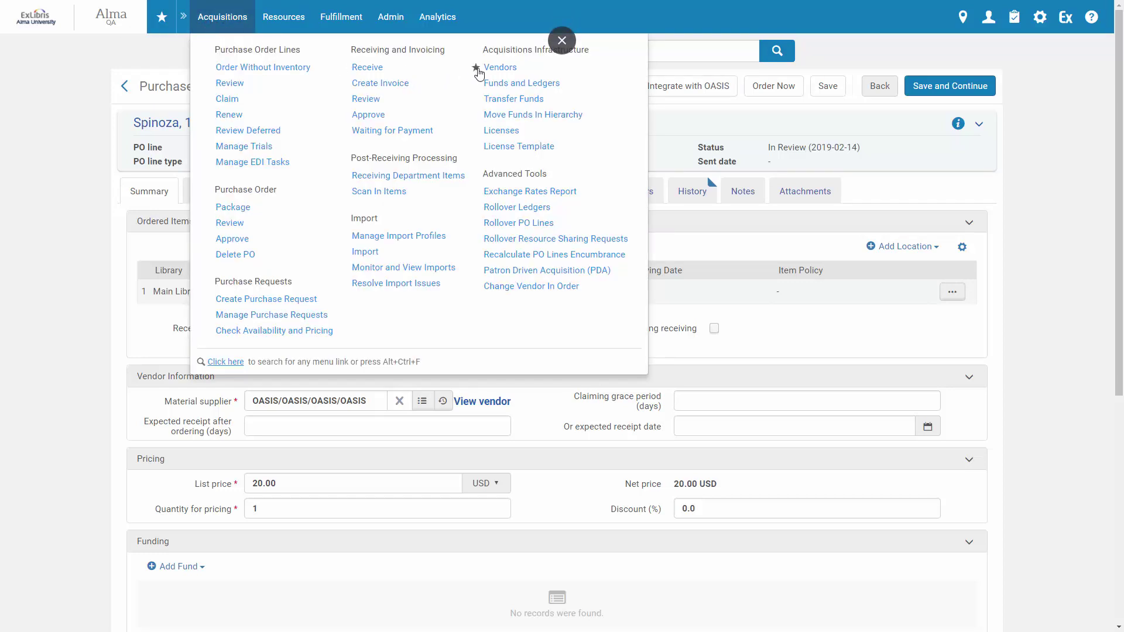
{"action": "left_click", "coordinate": [493, 68]}
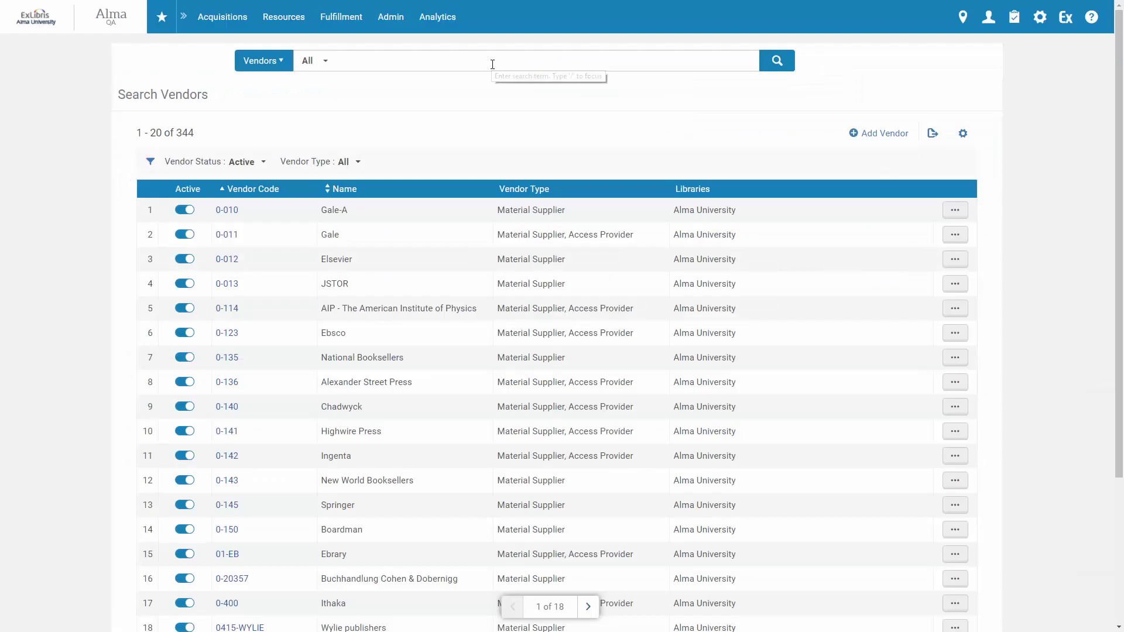
{"action": "left_click", "coordinate": [493, 64]}
{"action": "type", "text": "OASIS"}
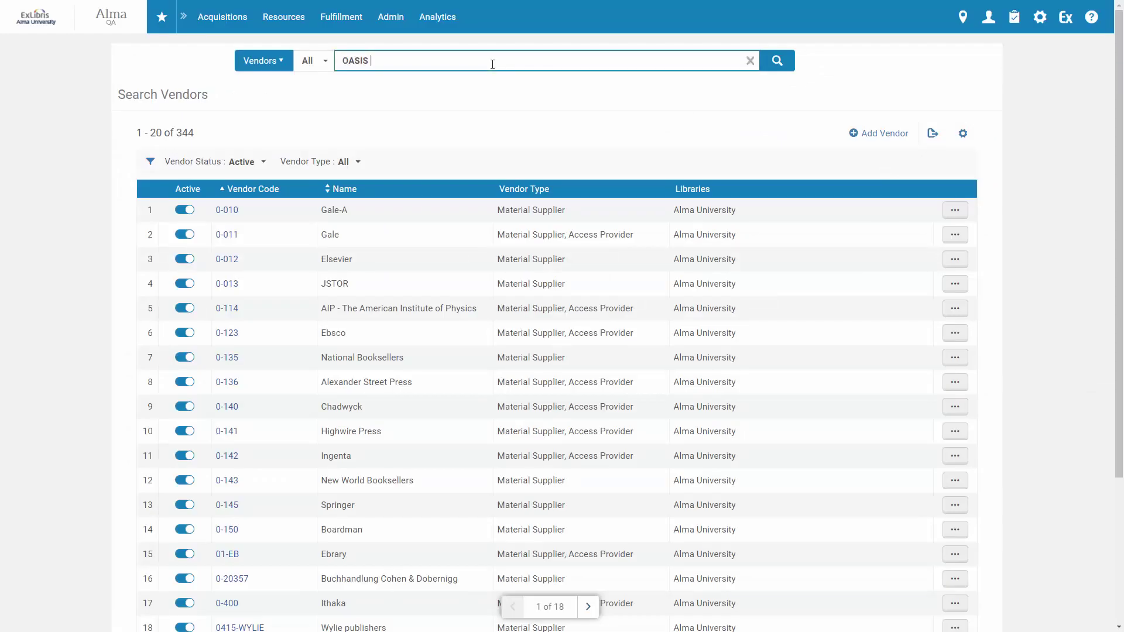
{"action": "key", "text": "Return"}
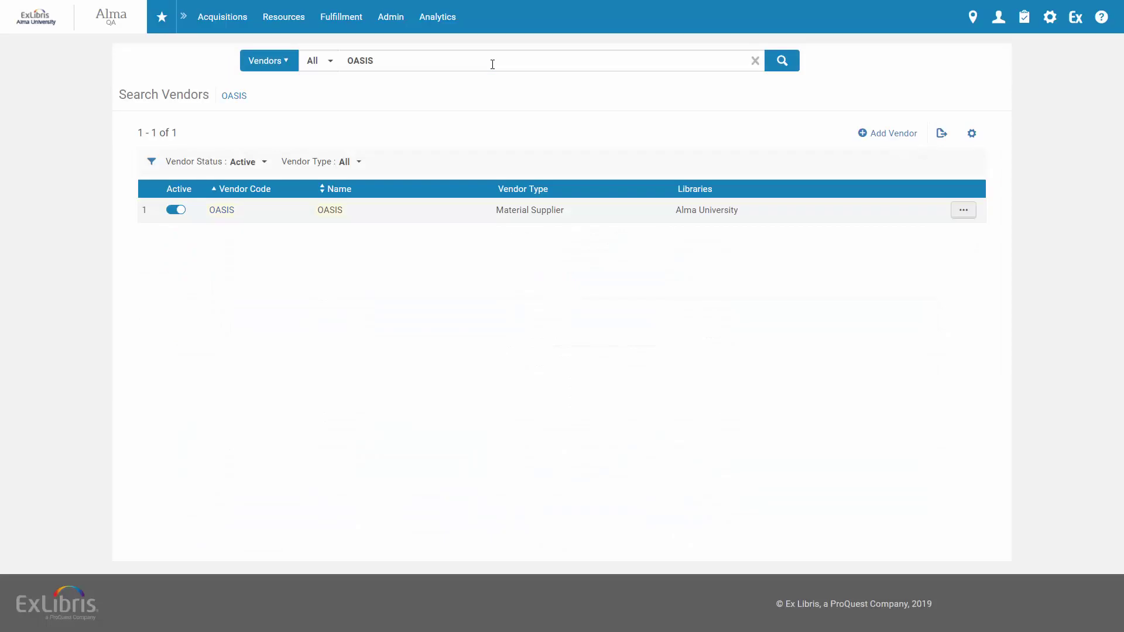
Step: Edit the OASIS vendor and show its System Integration settings
{"action": "left_click", "coordinate": [964, 210]}
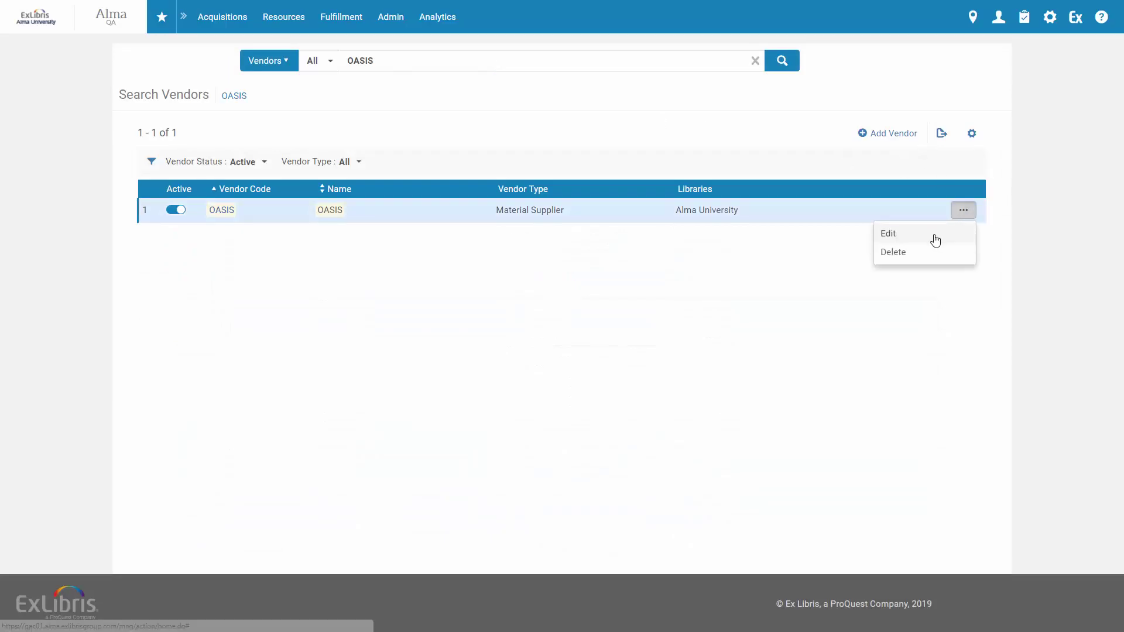
{"action": "left_click", "coordinate": [935, 239]}
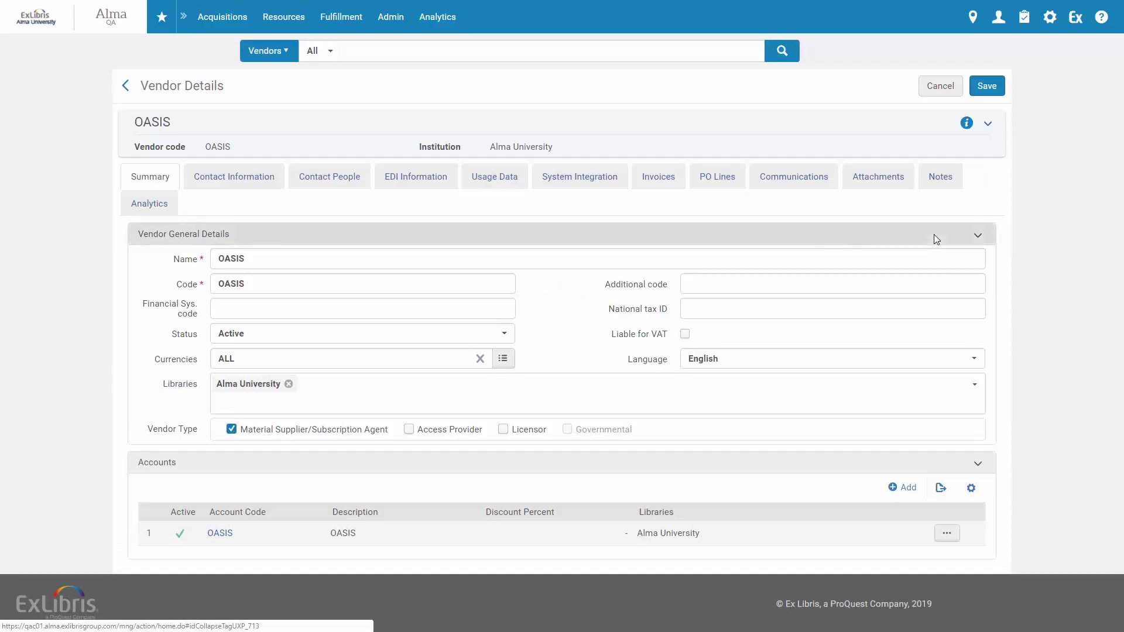
{"action": "left_click", "coordinate": [575, 188]}
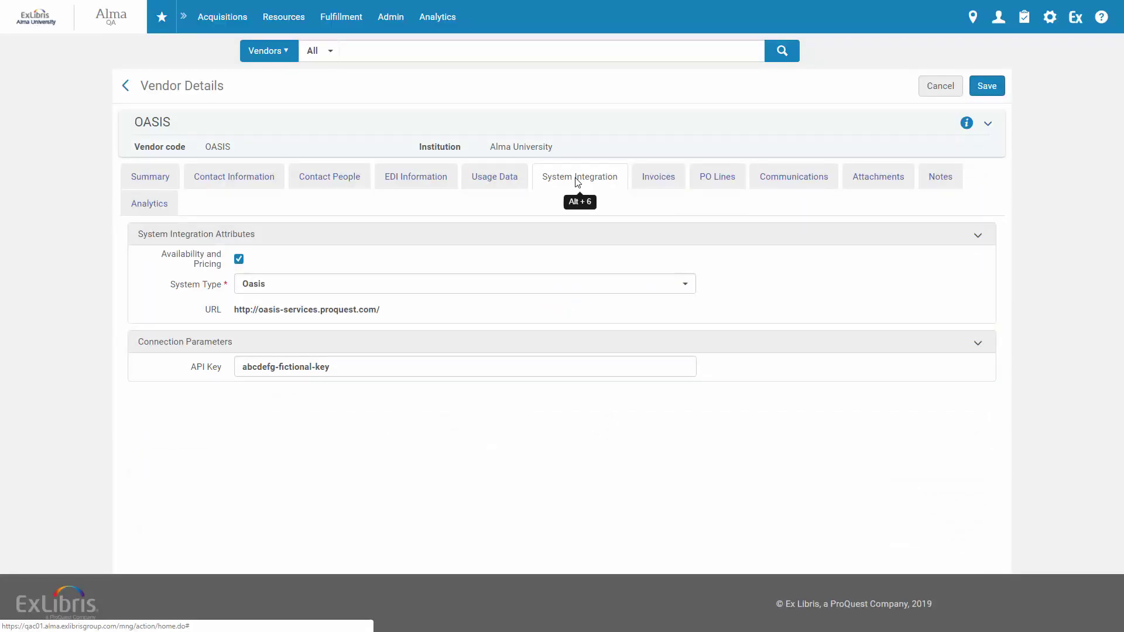